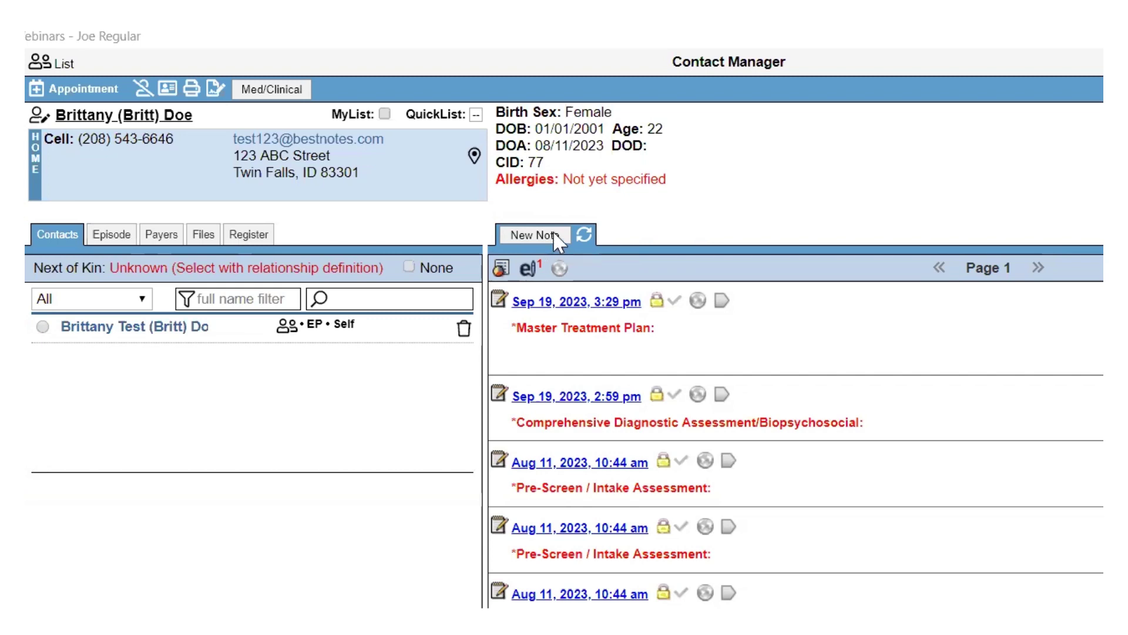
- Create a new note dated 09/19/2023 3:35pm on the client's record in Contact Manager
left_click(556, 236)
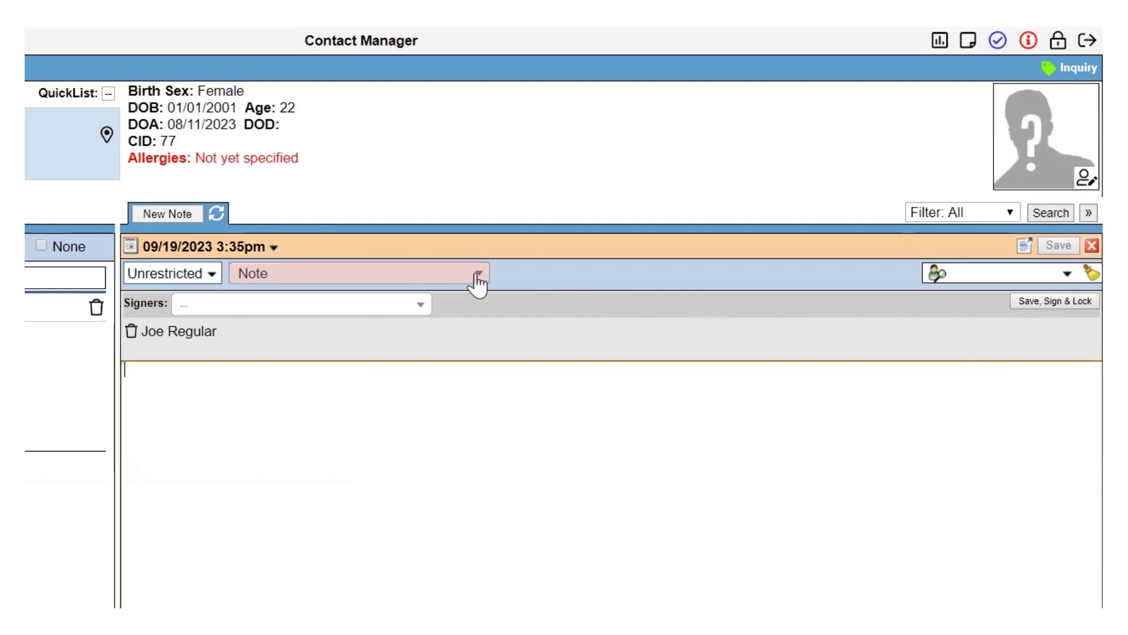
- Apply the '*Tx- Progress Note, Clinical' template to the new note and place the cursor in its body
left_click(478, 275)
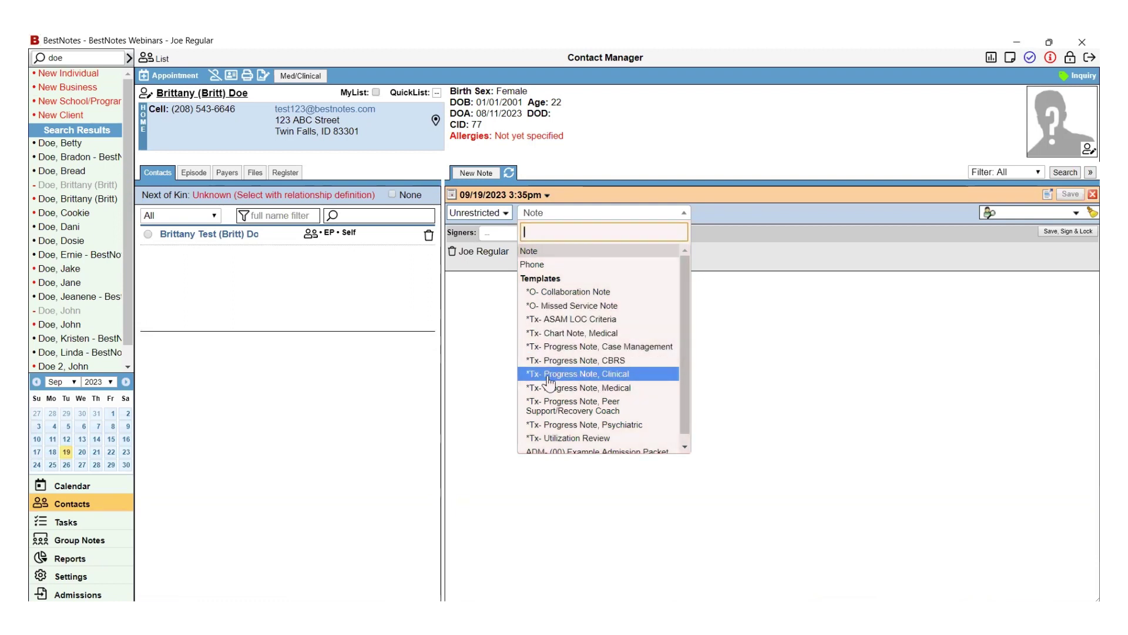
left_click(594, 375)
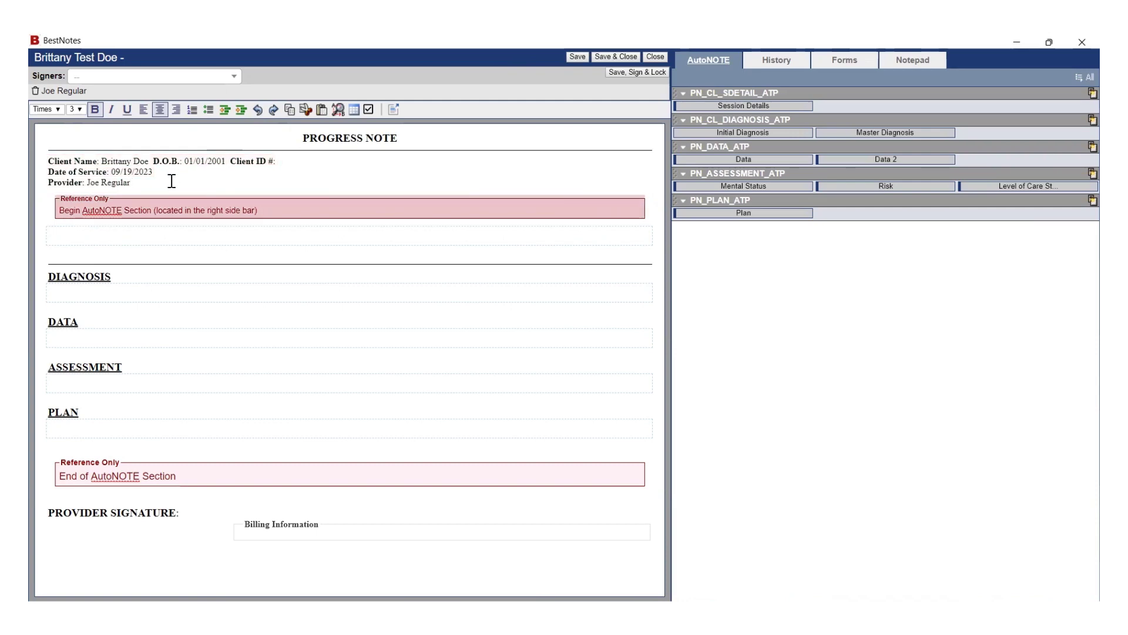
left_click(46, 208)
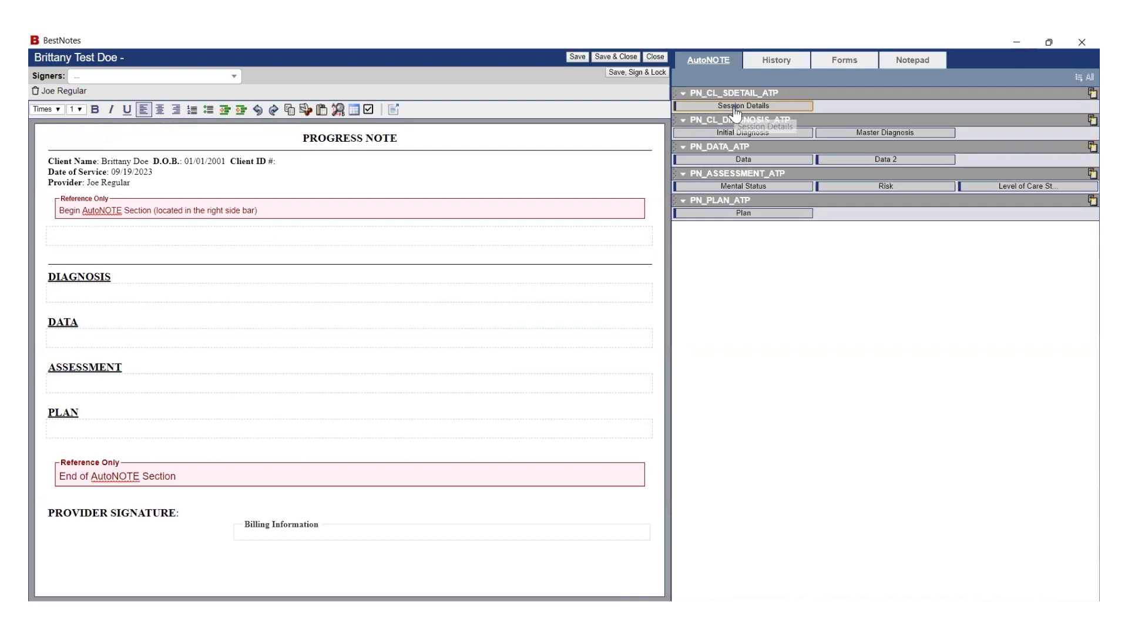
- Append session details to the note: Individual Therapy, Office, In Person, with the Client participating
left_click(735, 109)
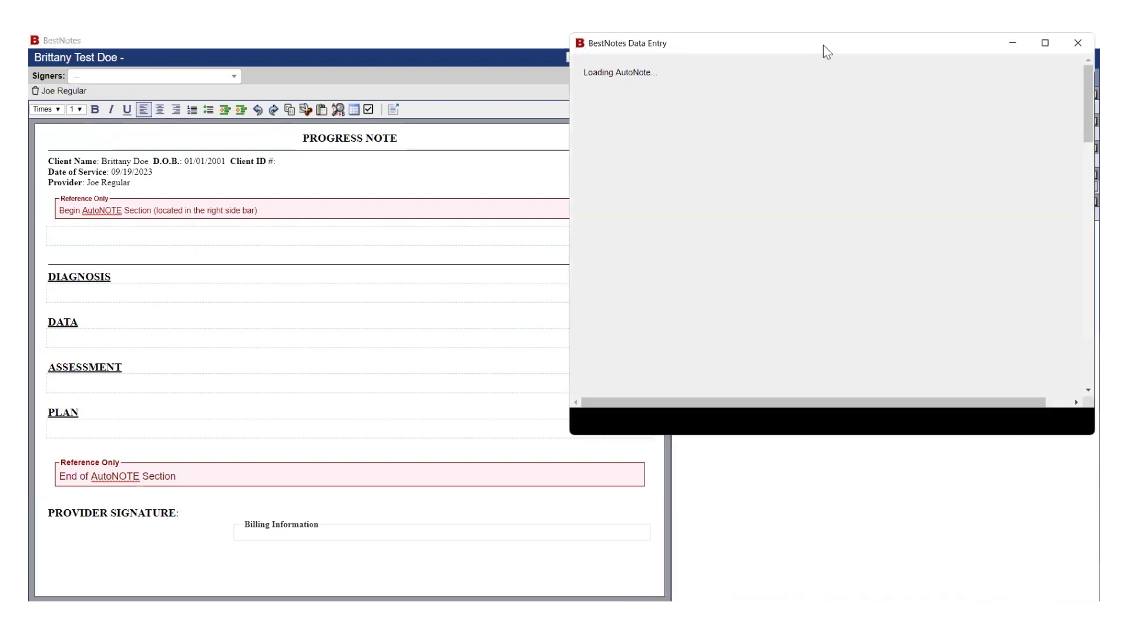
left_click_drag(829, 49, 532, 71)
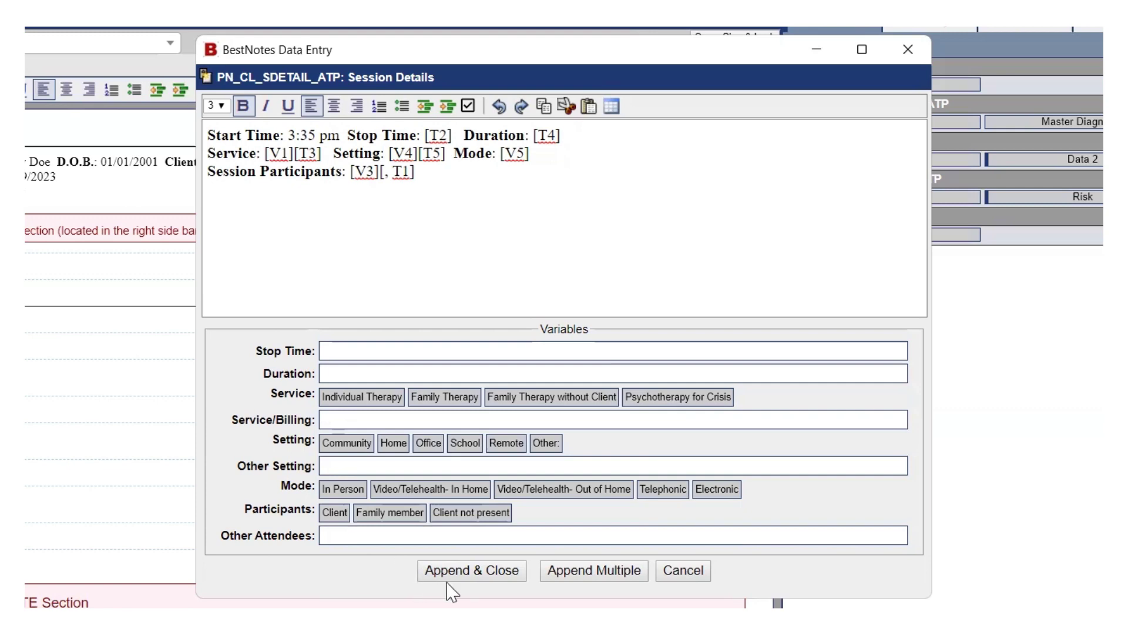
left_click(470, 573)
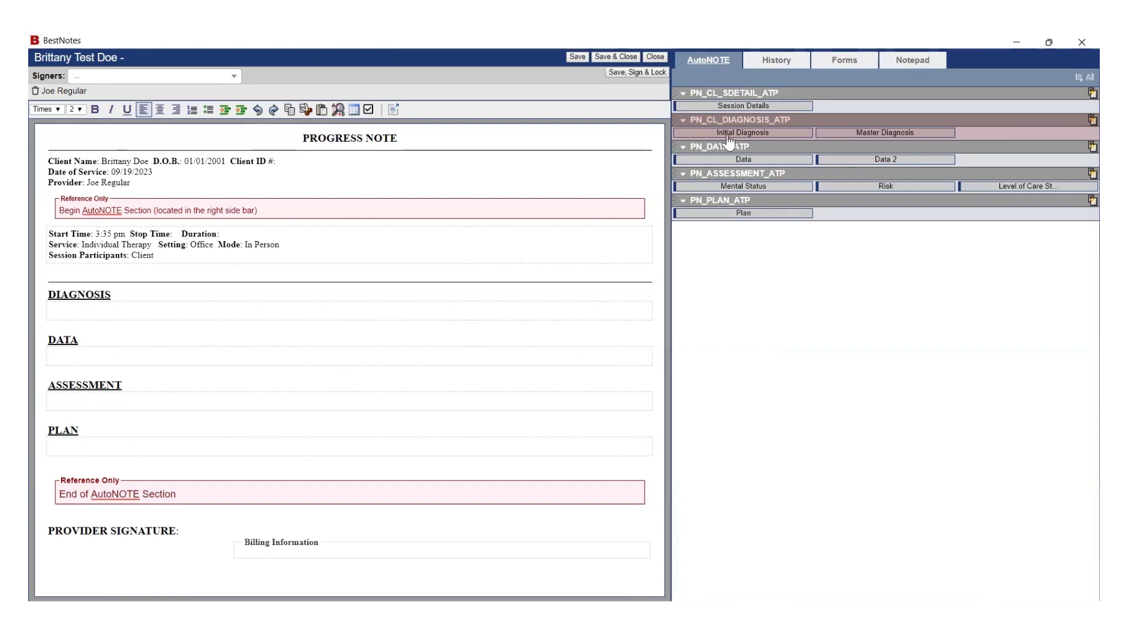
- Insert the Initial and Master Diagnosis entries, both F10.10 - Alcohol use disorder, Mild
left_click(764, 133)
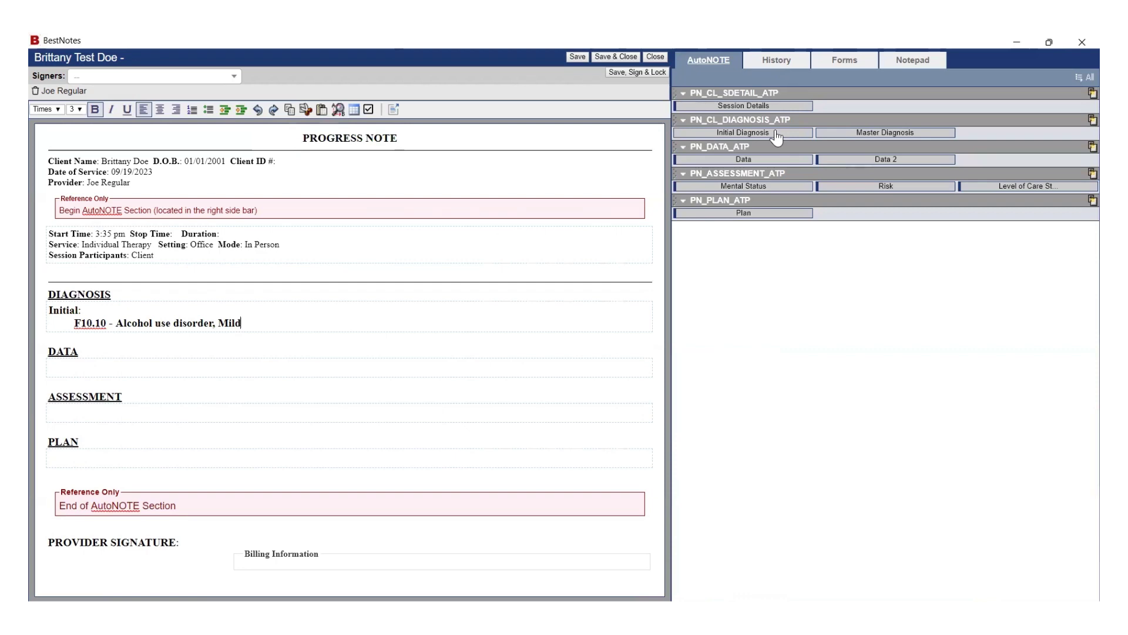
left_click(927, 135)
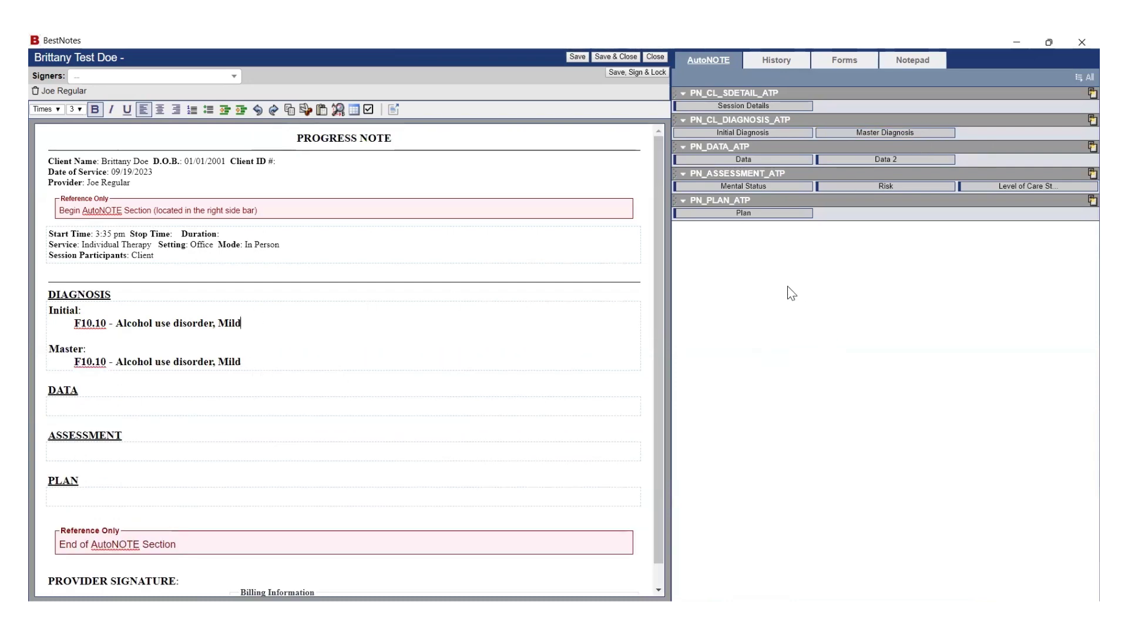
- Append both sobriety goals, the Alcohol use disorder, Mild problem, and the test obj and Step 10 objectives to DATA
left_click(722, 161)
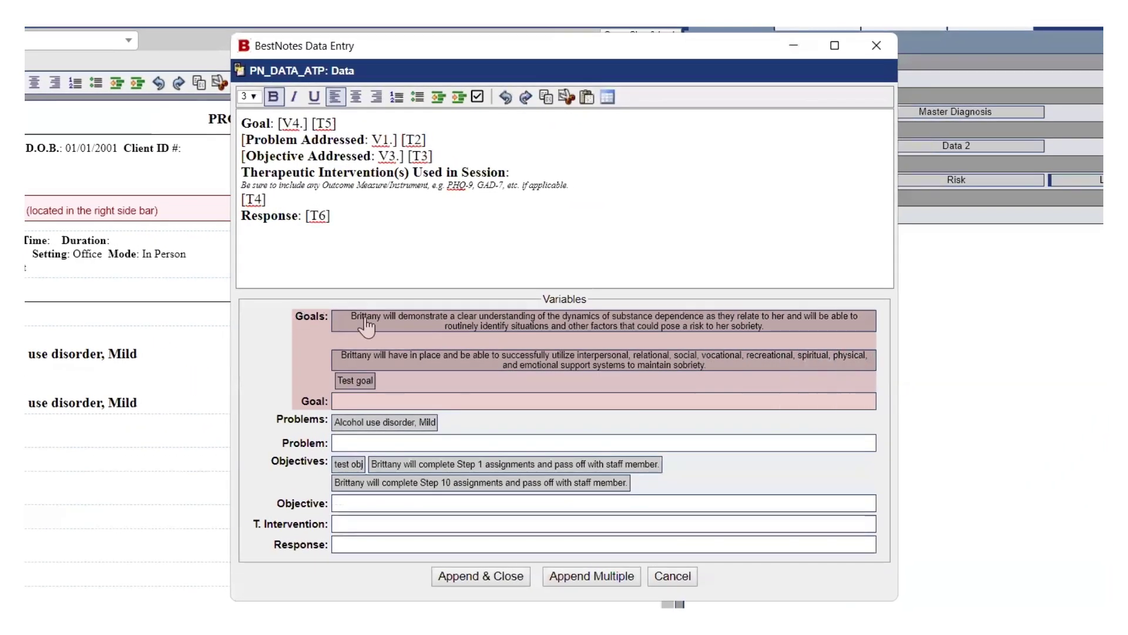
left_click(365, 323)
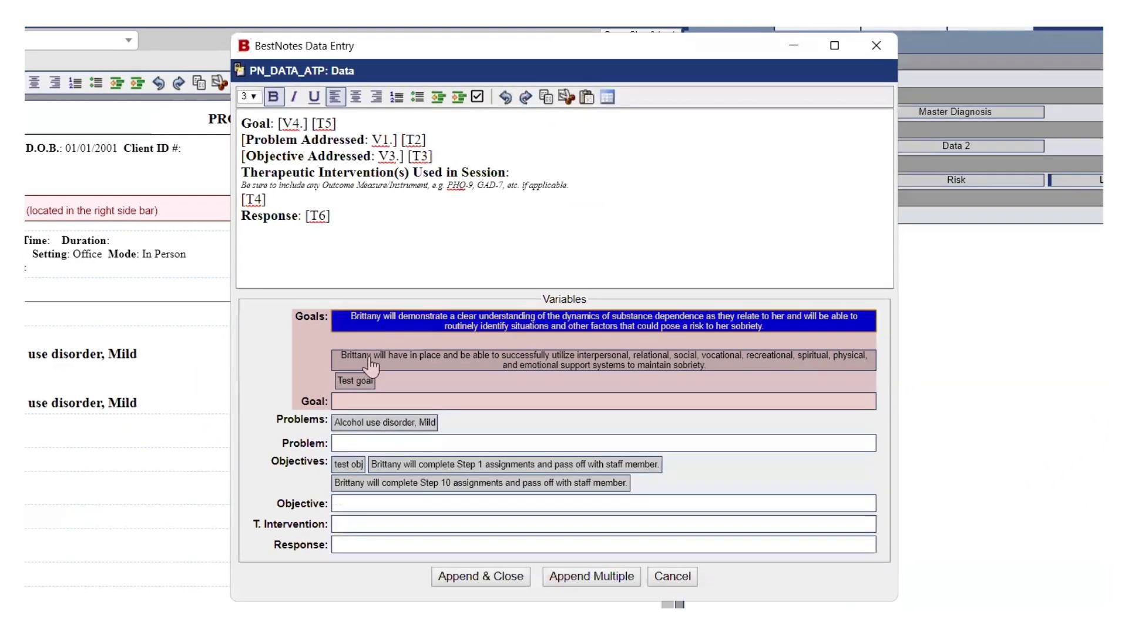
left_click(367, 360)
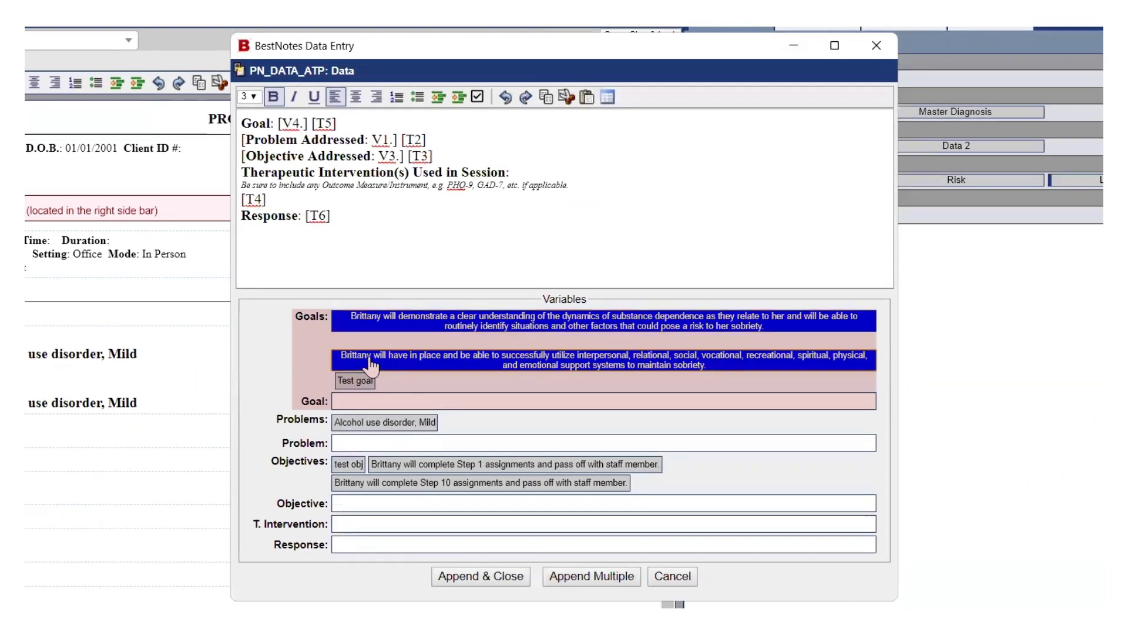
left_click(349, 423)
left_click(351, 465)
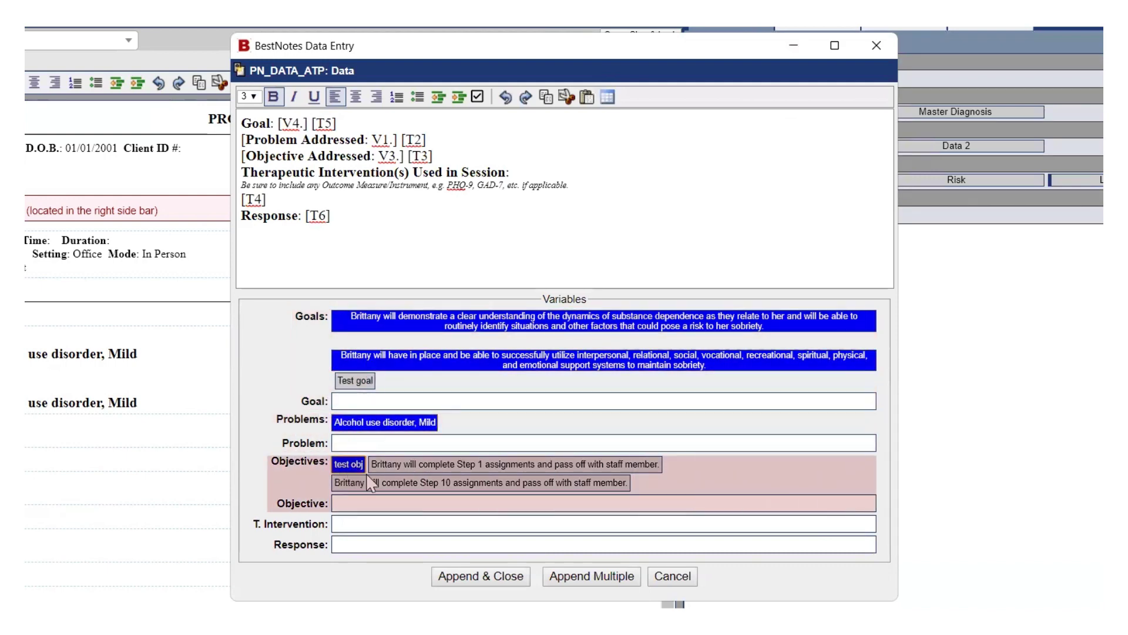
left_click(356, 483)
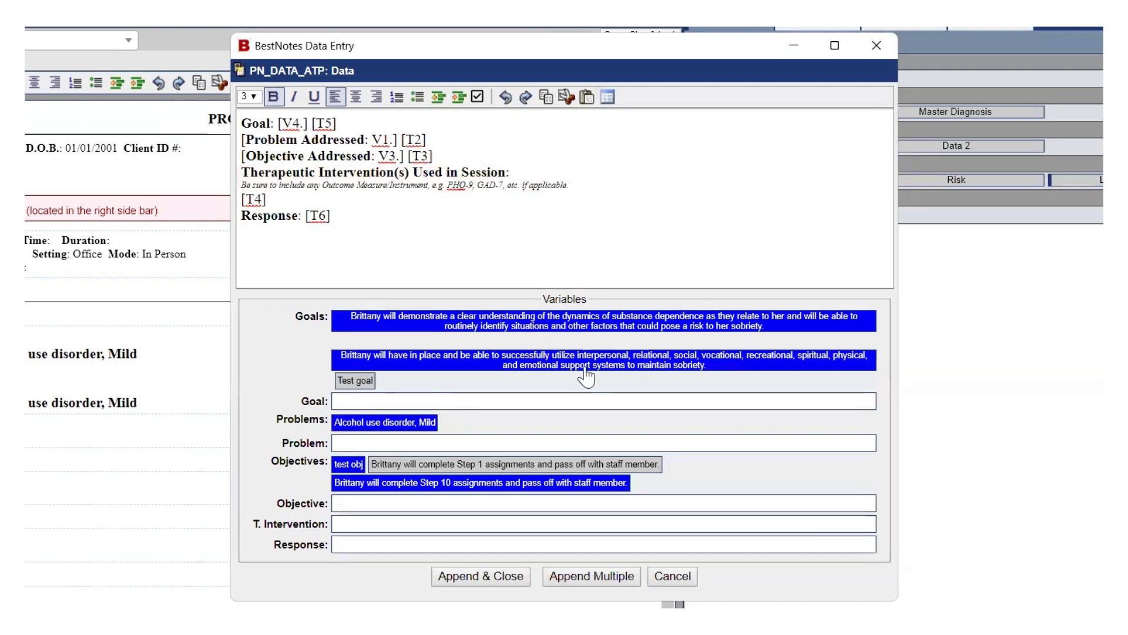
left_click(473, 582)
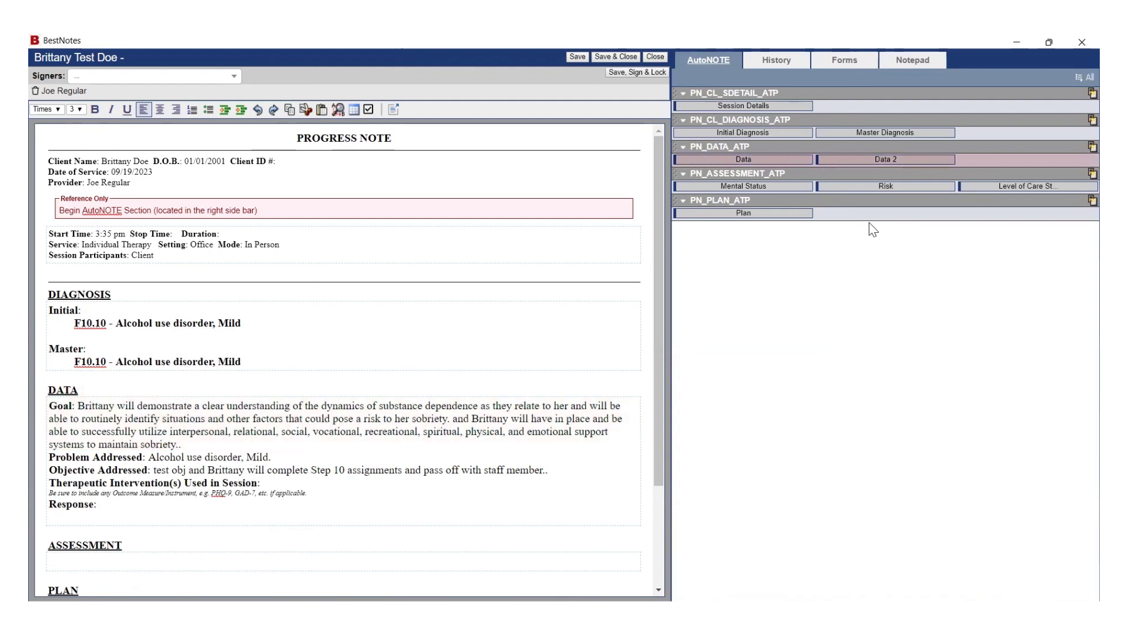
- Add Data 2 lines: readiness to change Contemplation, treatment plan progress Significant Progress
left_click(863, 166)
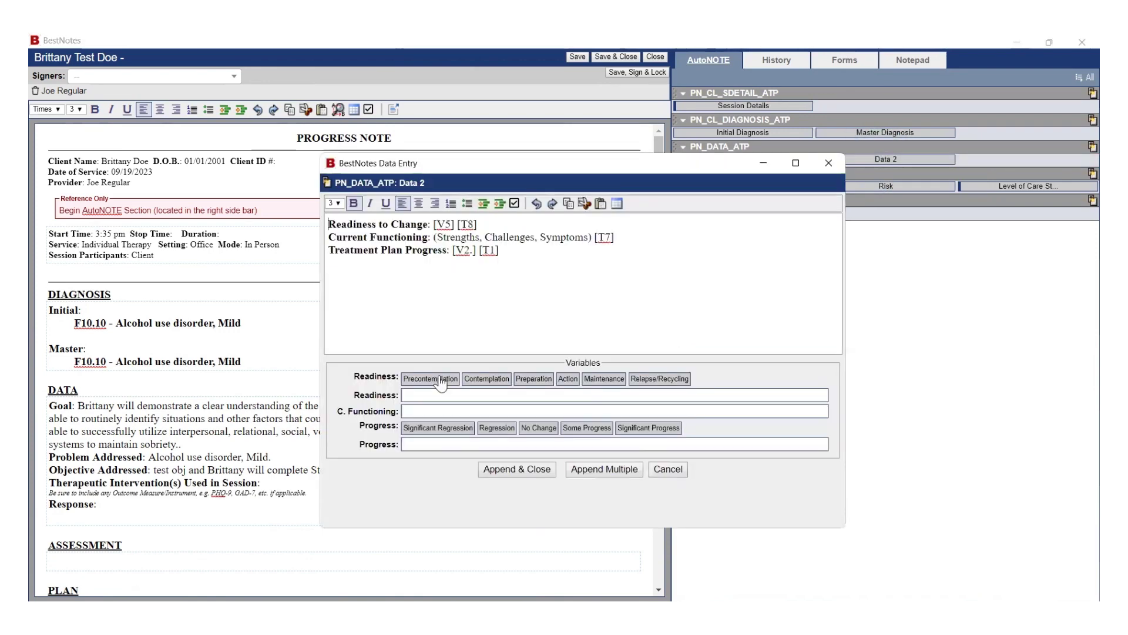
left_click(486, 379)
left_click(664, 433)
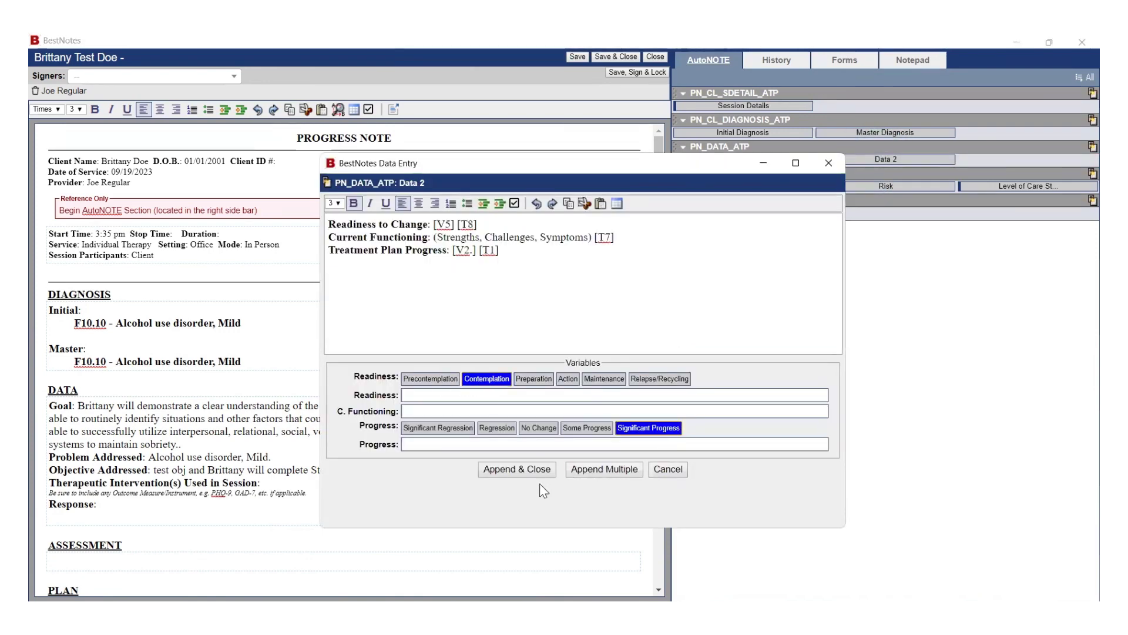
left_click(518, 470)
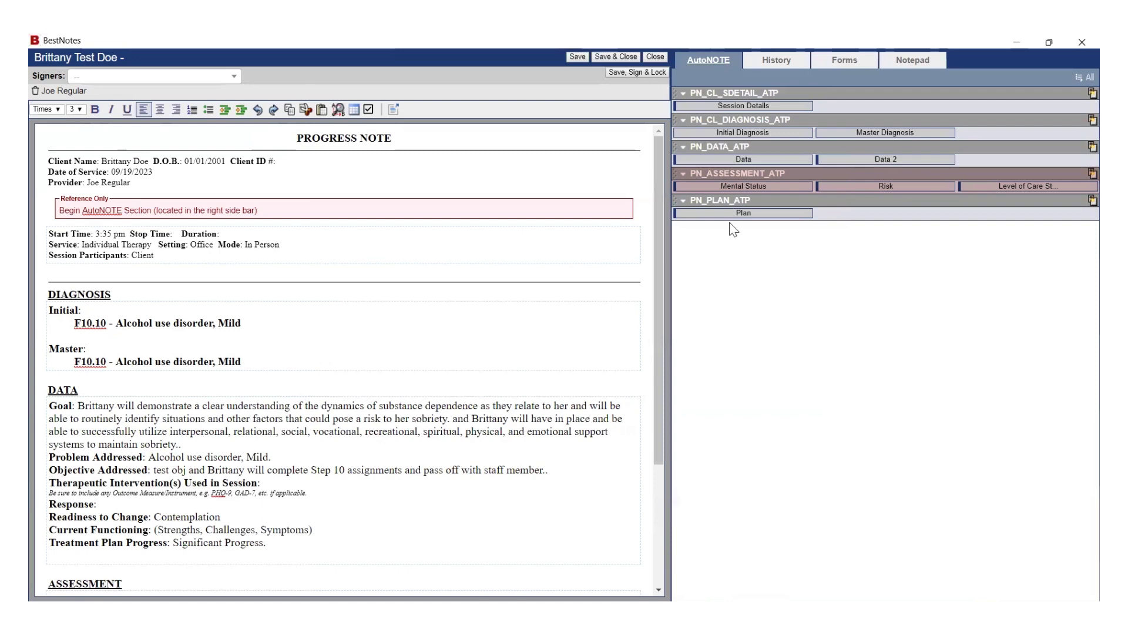
- Append mental status findings: Alert and Distracted, Depressed mood, Congruent affect, no perceptual disturbance
left_click(711, 187)
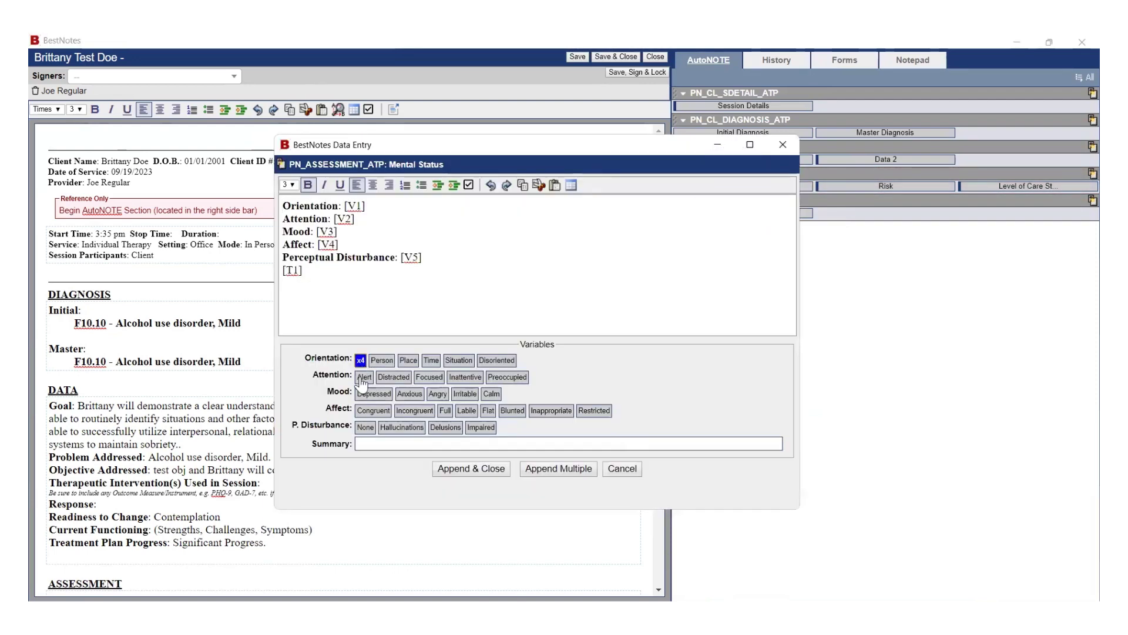
left_click(364, 377)
left_click(394, 376)
left_click(373, 394)
left_click(374, 411)
left_click(365, 427)
left_click(459, 470)
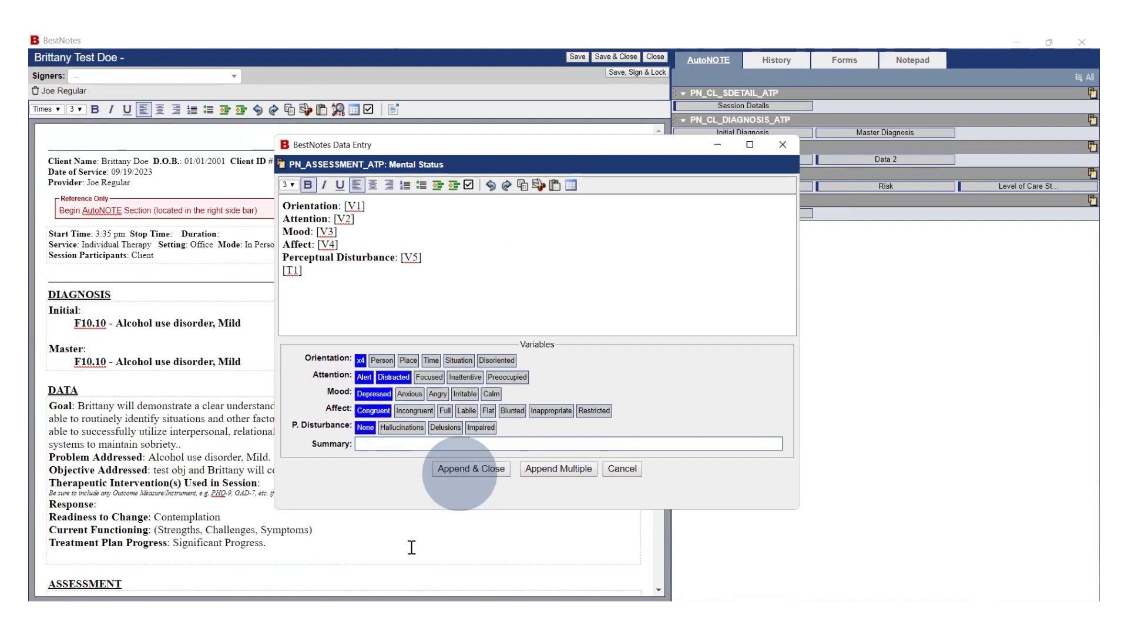
- Append a risk assessment with no suicidal or homicidal ideation and no thoughts of harming others
left_click(886, 186)
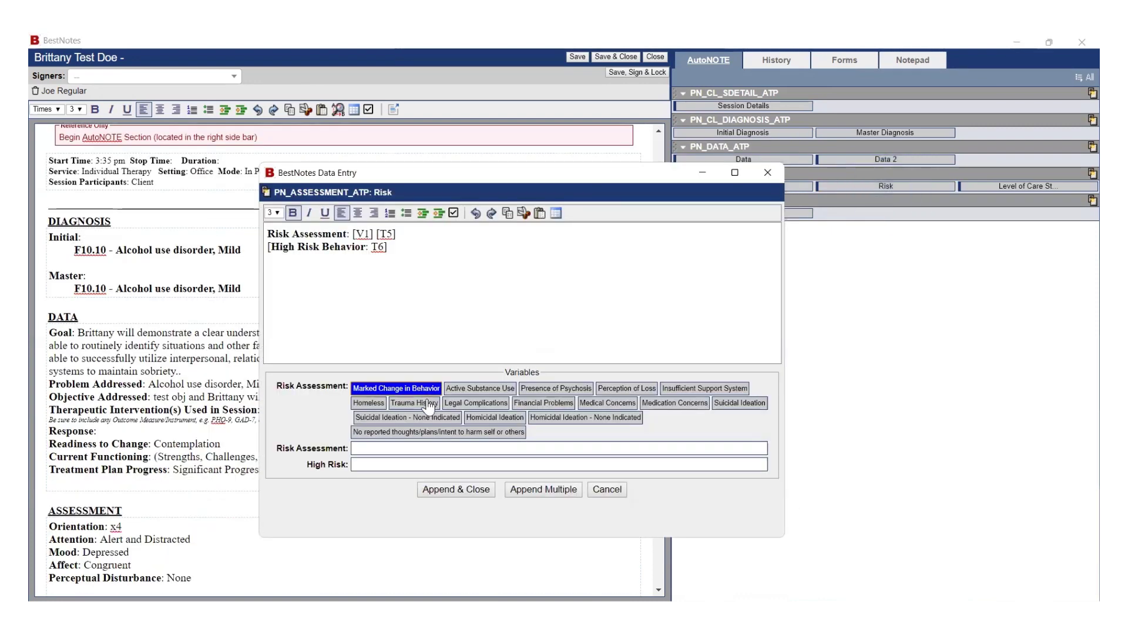
left_click(423, 417)
left_click(561, 417)
left_click(500, 432)
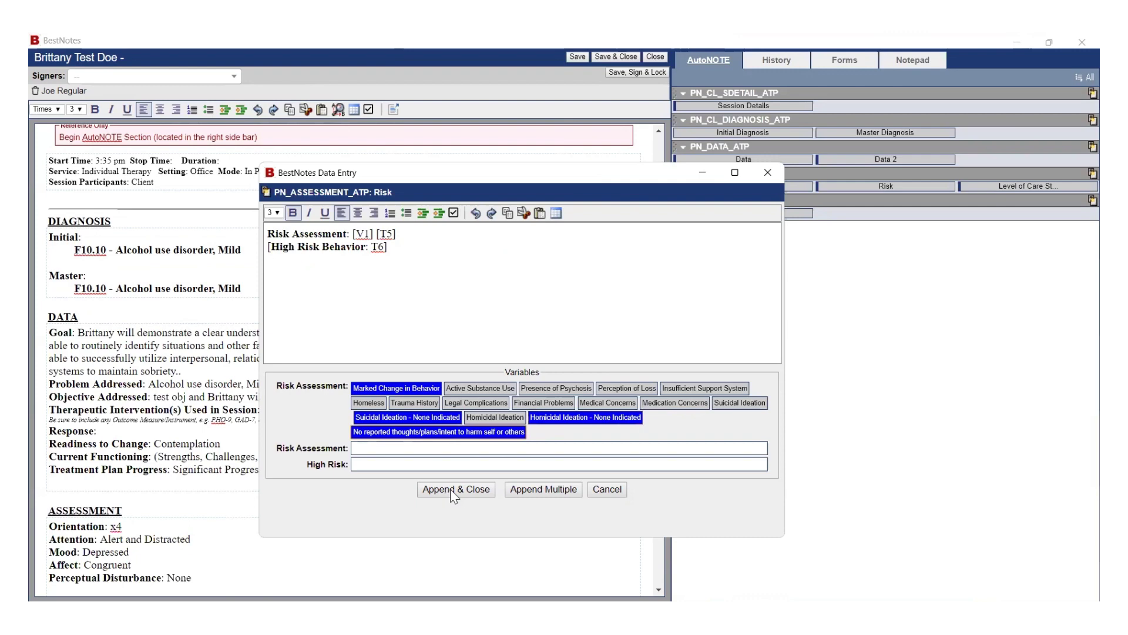
left_click(452, 491)
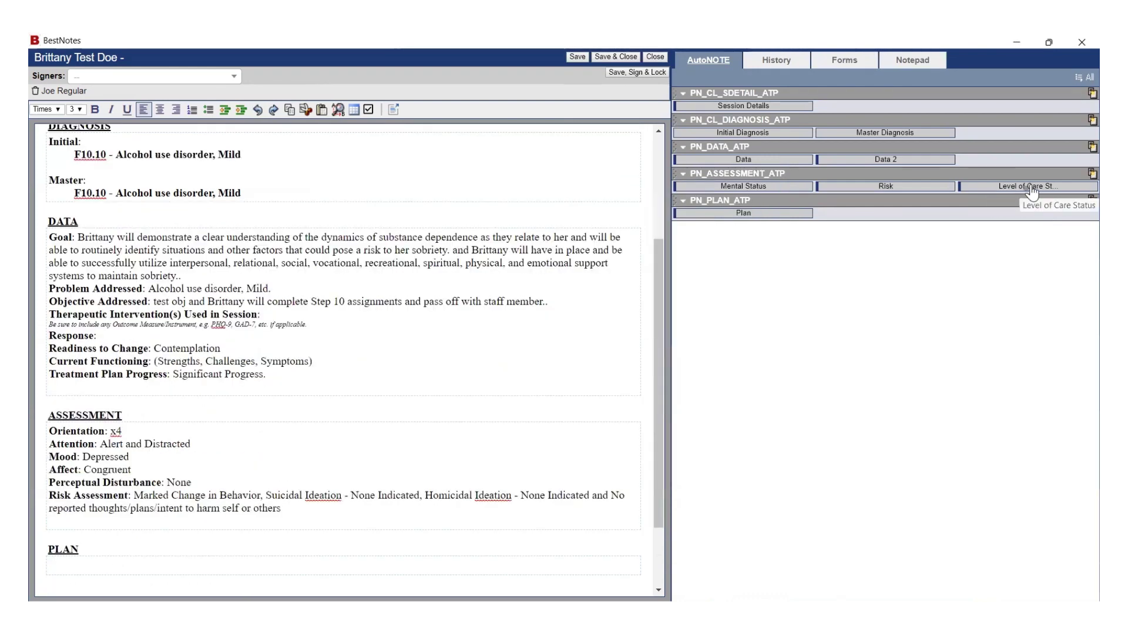
- Append the level of care status as Admission
left_click(1033, 187)
left_click(669, 258)
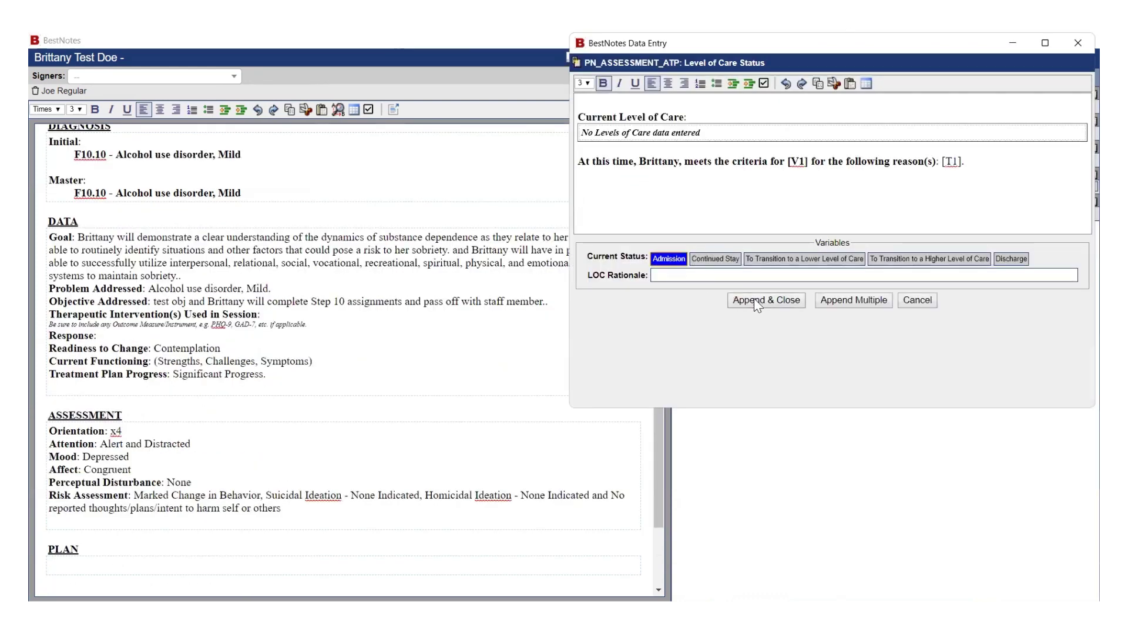
left_click(755, 300)
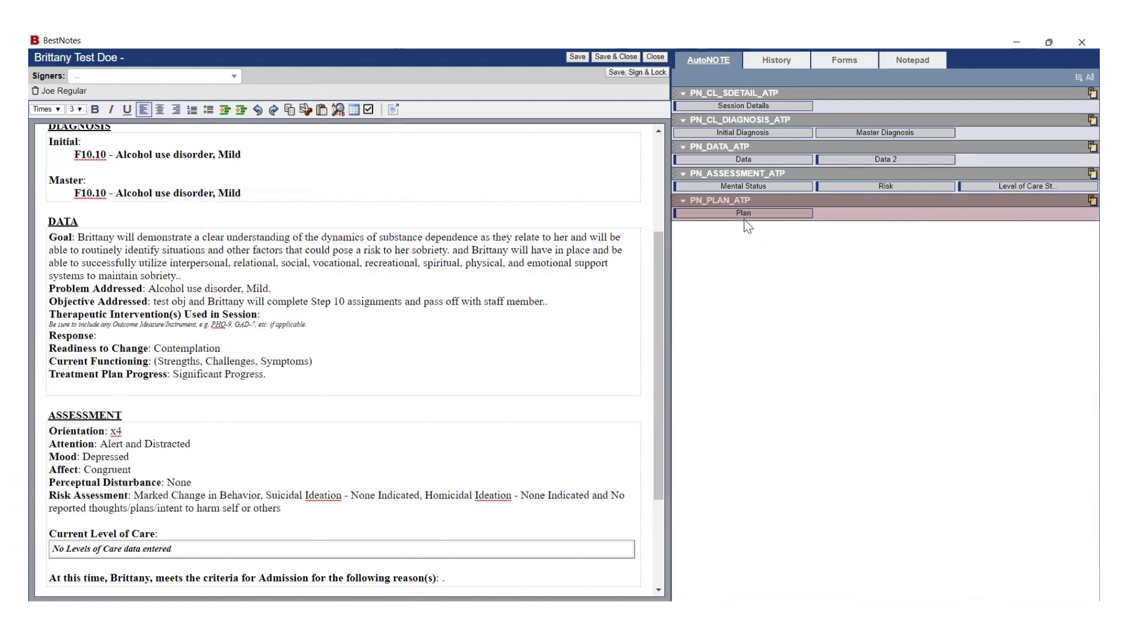
left_click(721, 216)
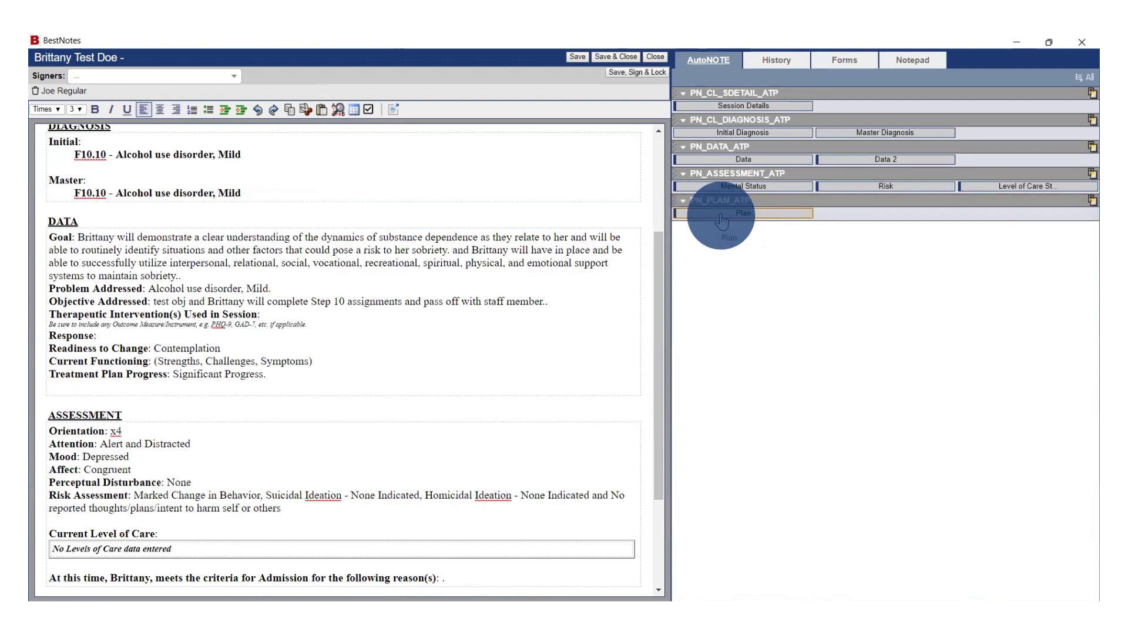
left_click(646, 409)
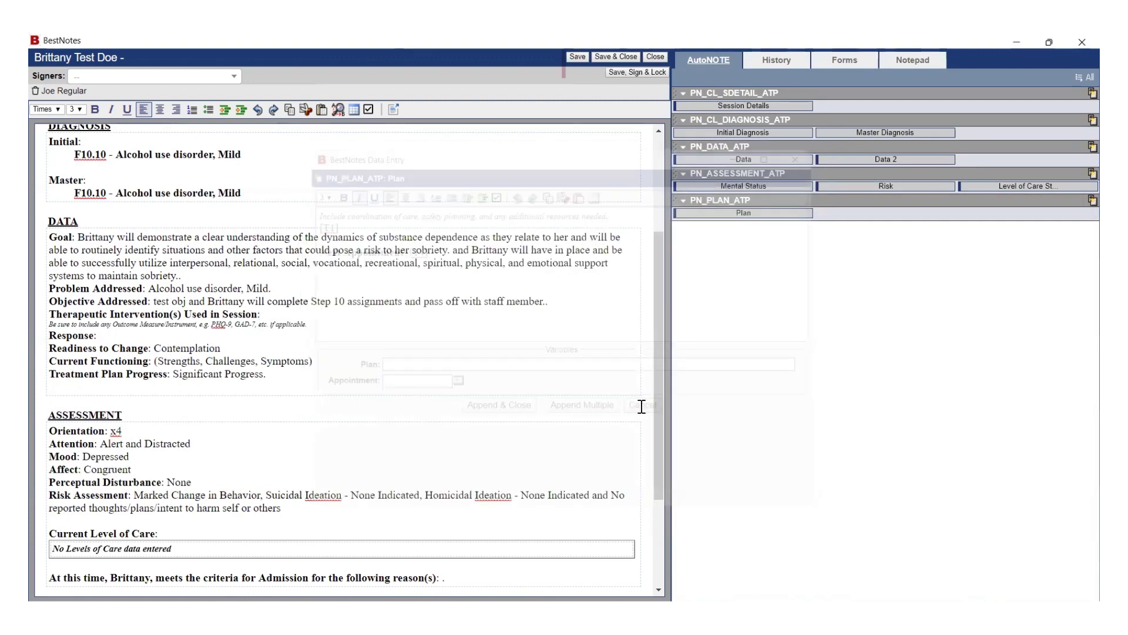
scroll(442, 375, "down", 1)
scroll(441, 375, "up", 5)
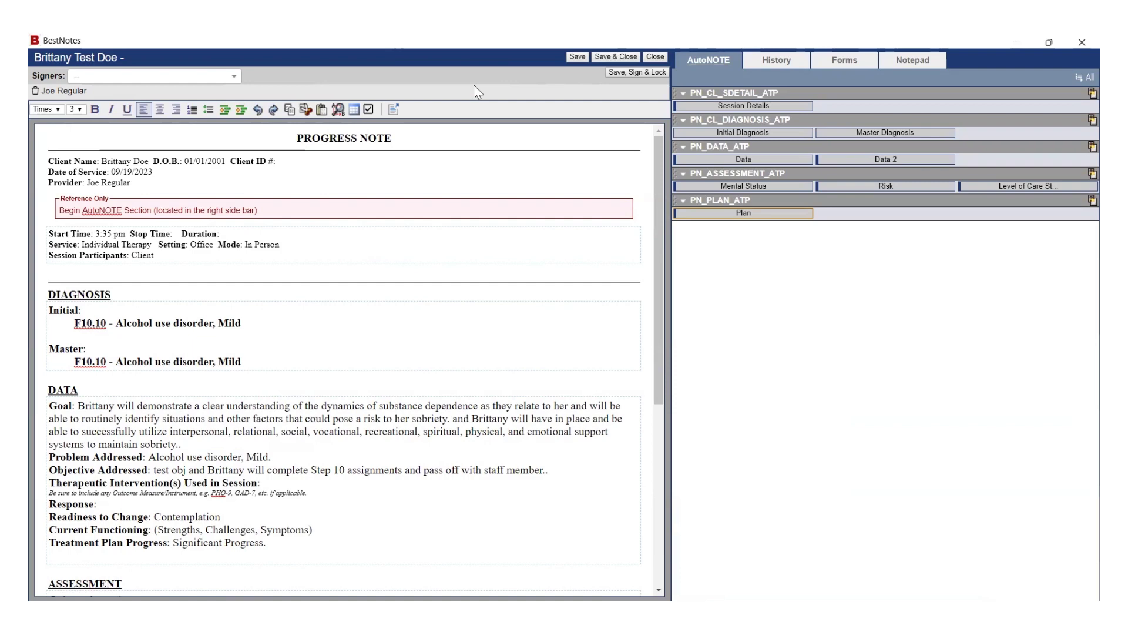
- Save and close the progress note, then reopen the Sep 19, 2023, 3:35 pm note for editing
left_click(605, 58)
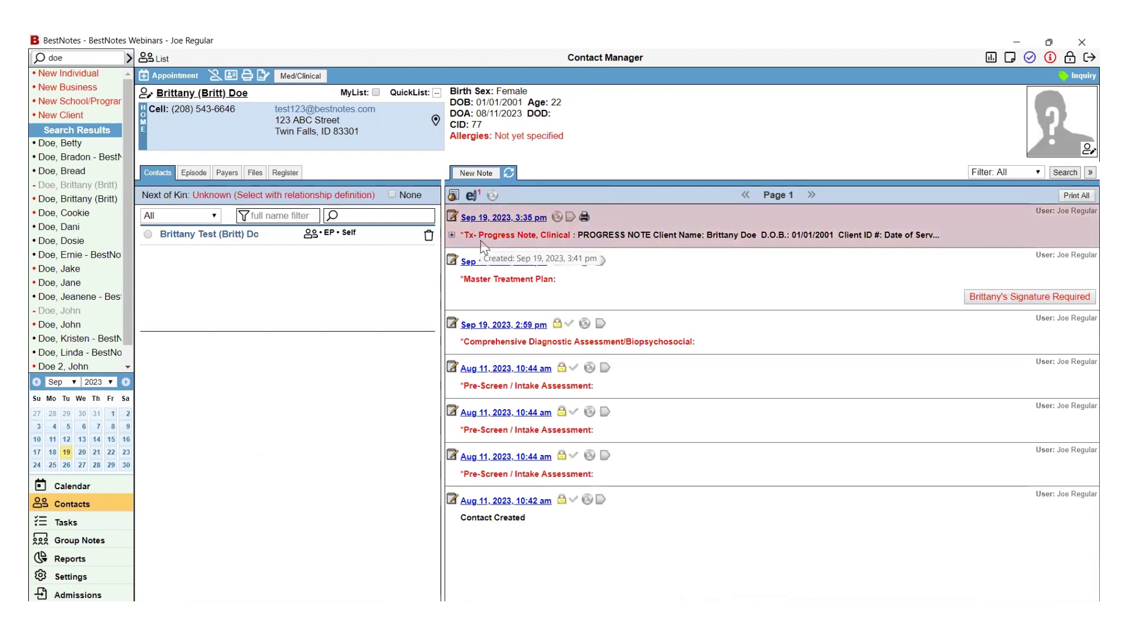
left_click(528, 217)
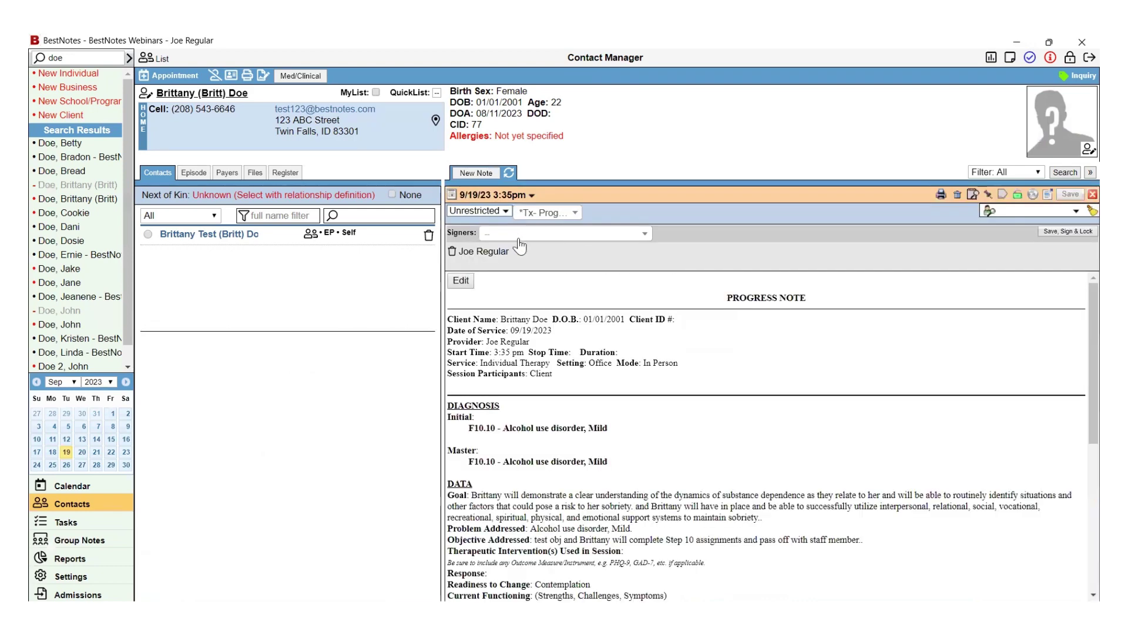
left_click(463, 282)
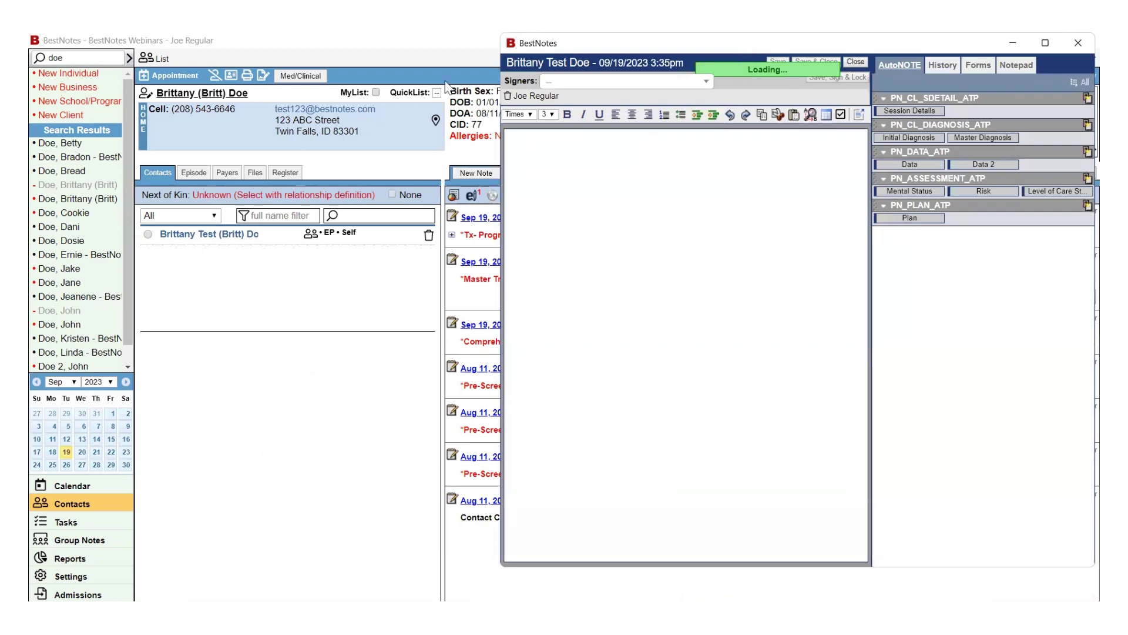
scroll(372, 327, "down", 3)
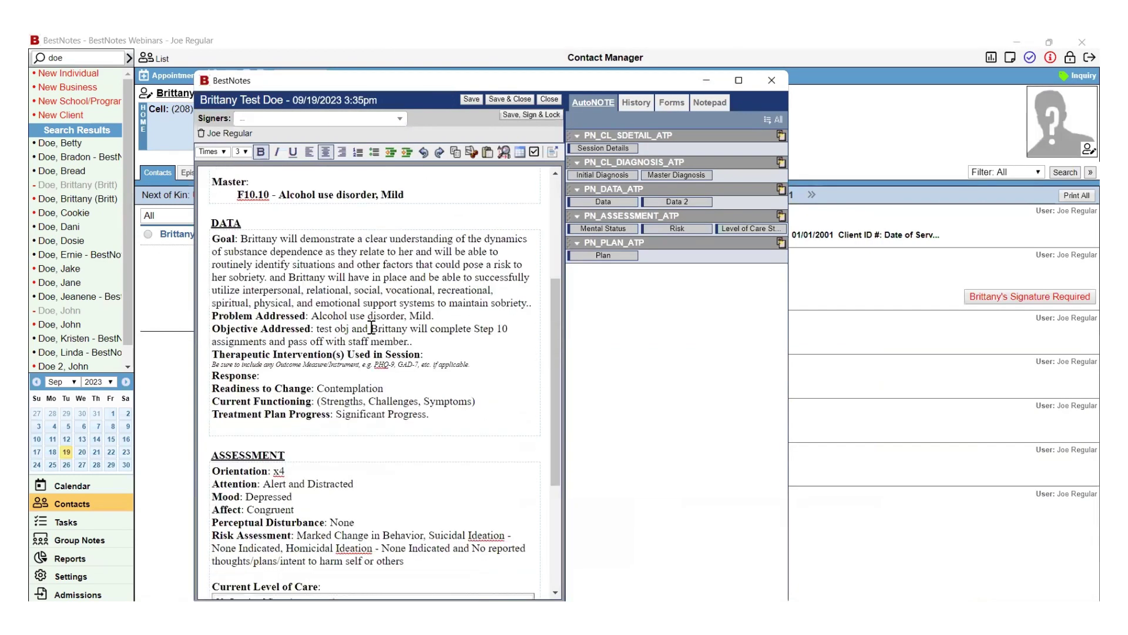
scroll(372, 328, "down", 3)
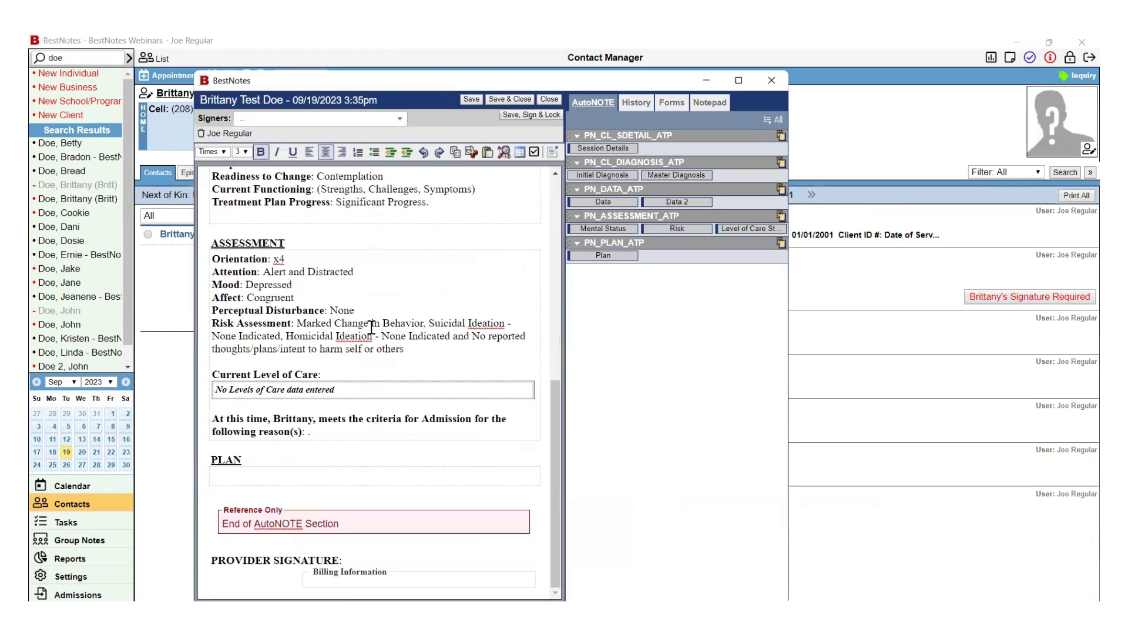
- Save, sign and lock the progress note, accepting that locked notes cannot be edited or deleted
left_click(530, 116)
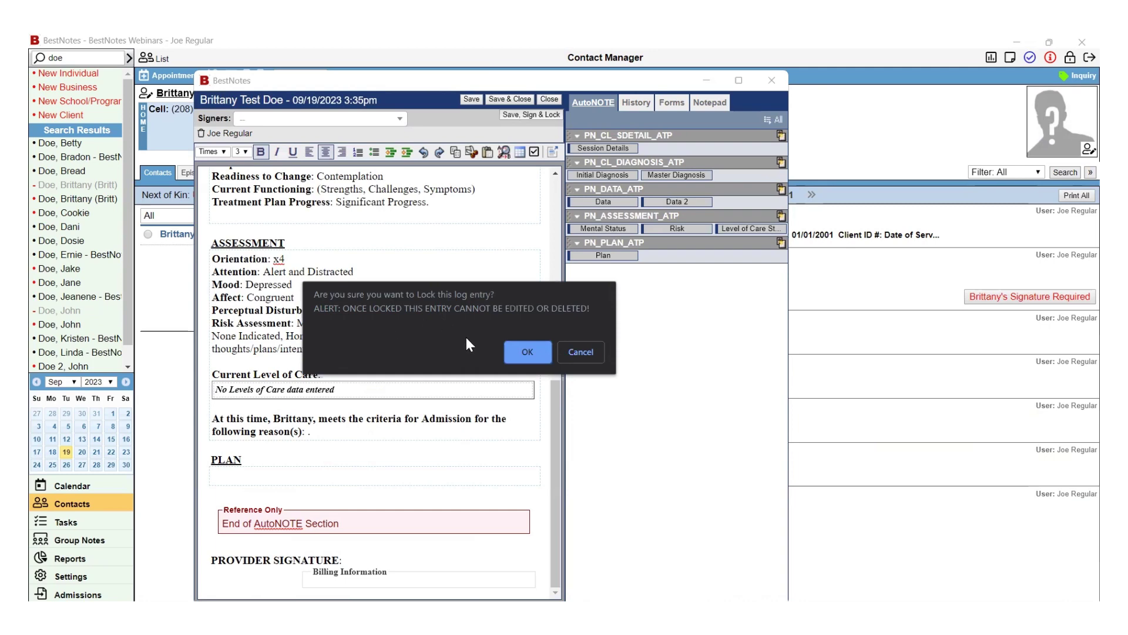
left_click(532, 359)
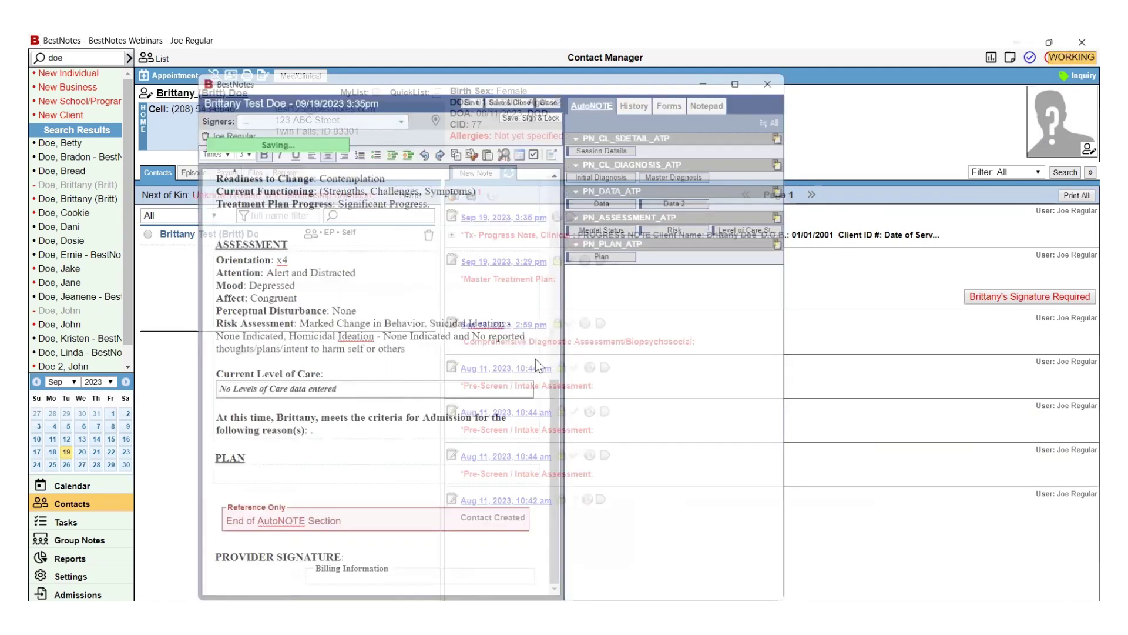